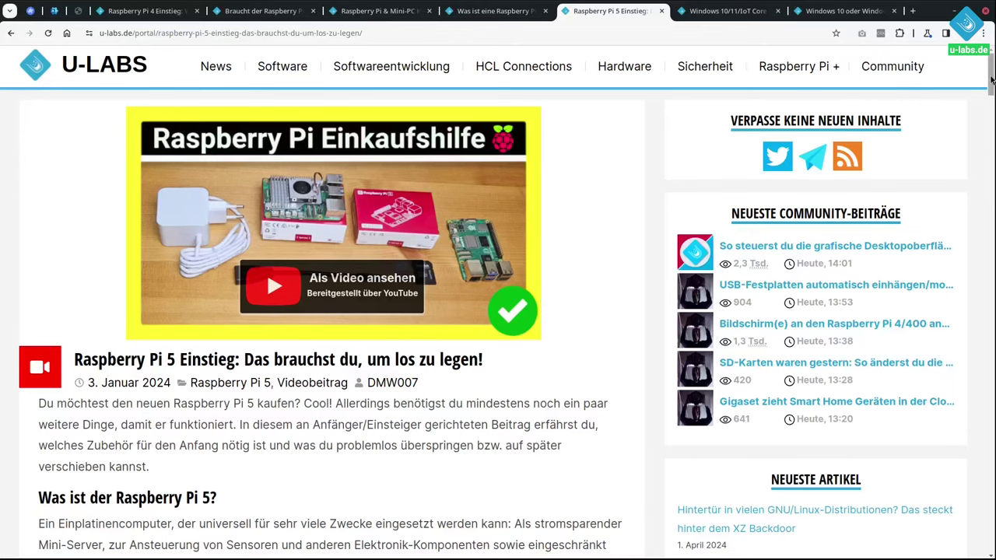
- Examine the price tables in the "Was kostet das?" section of the Raspberry Pi 5 article
drag(991, 80, 975, 468)
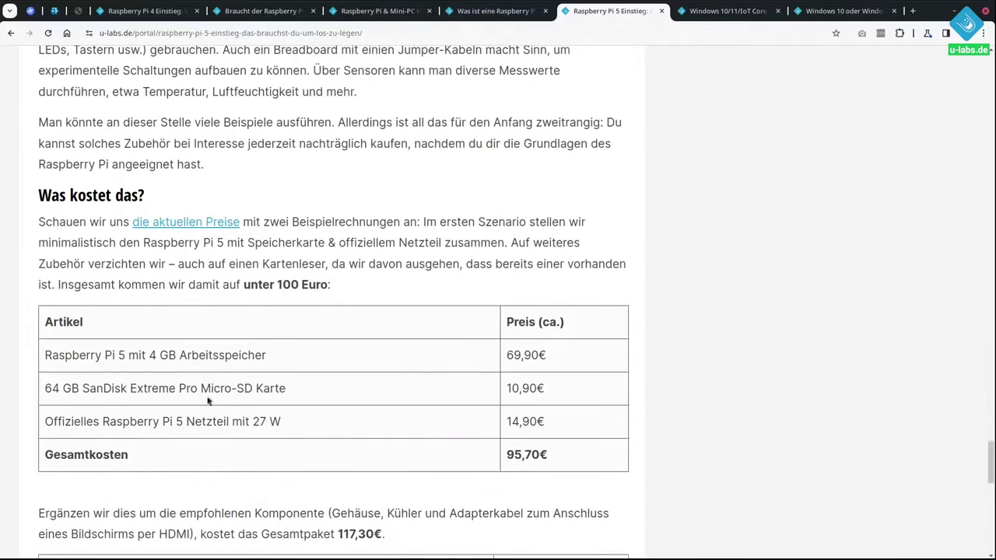
scroll(225, 412, down, 3)
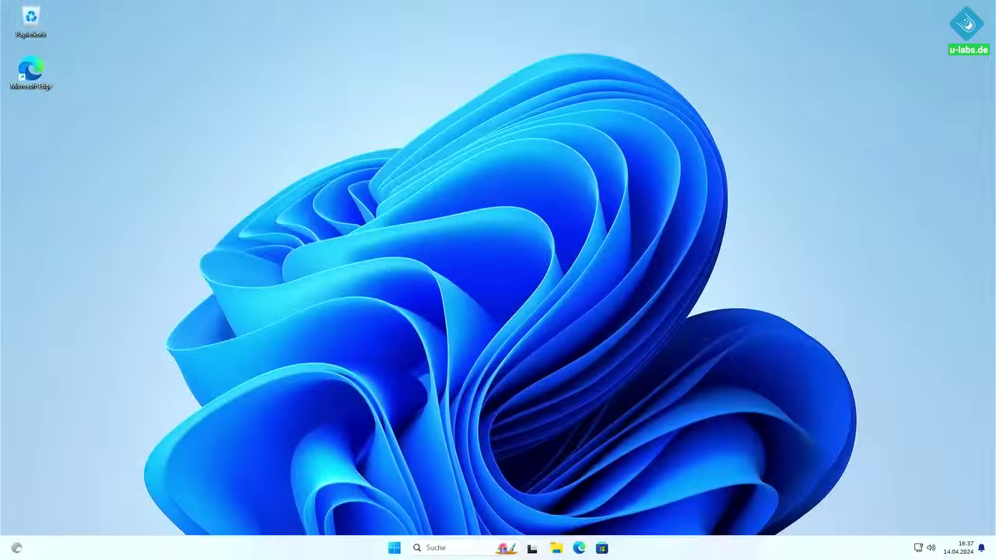
- Open File Explorer on the Windows desktop and show the drives under "Dieser PC"
click(555, 548)
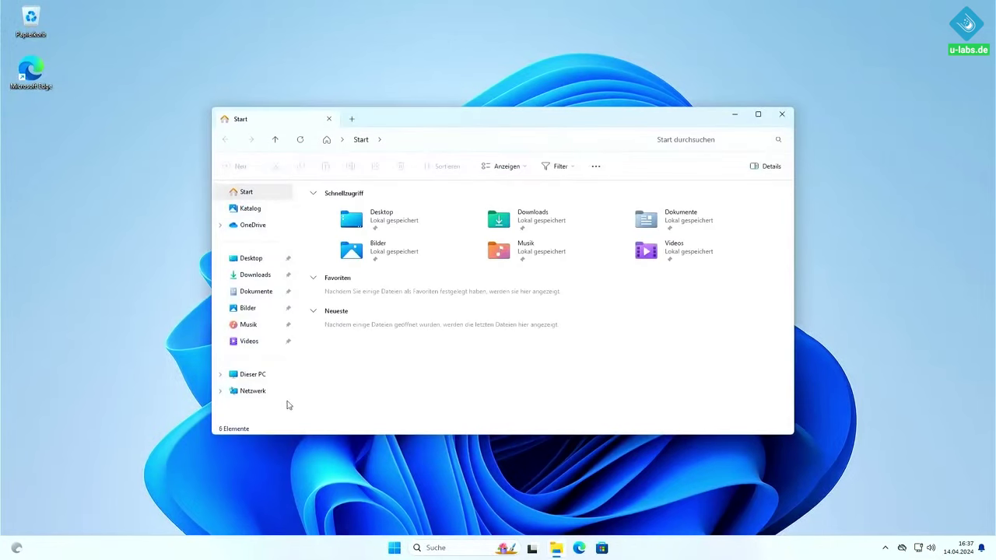
click(271, 381)
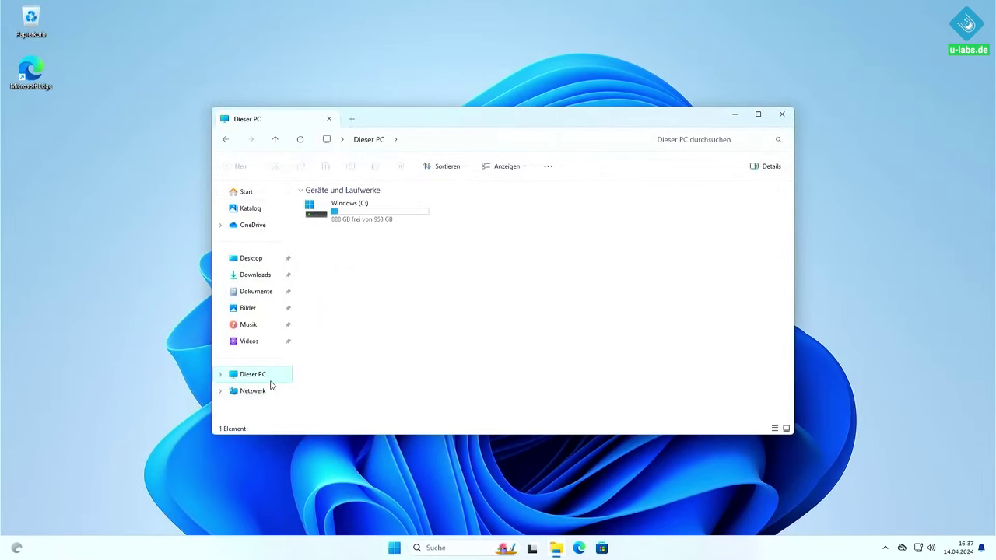
- Launch Microsoft Edge and open the Windows settings app (Einstellungen)
click(579, 547)
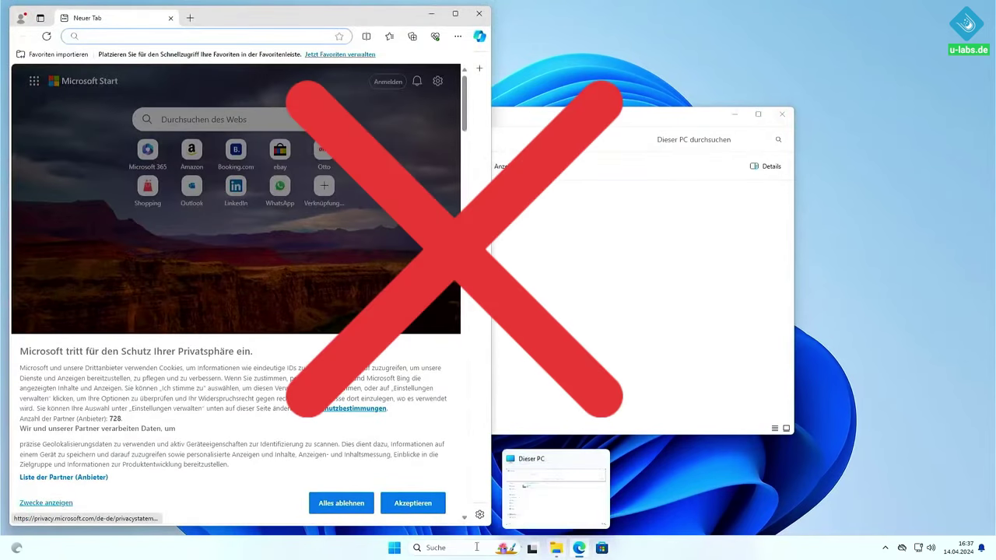
click(395, 549)
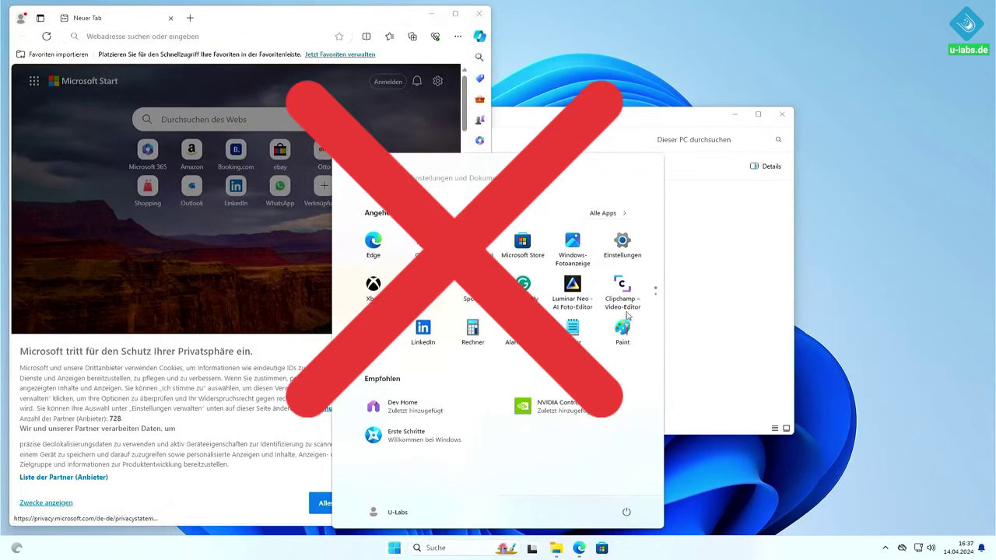
click(624, 247)
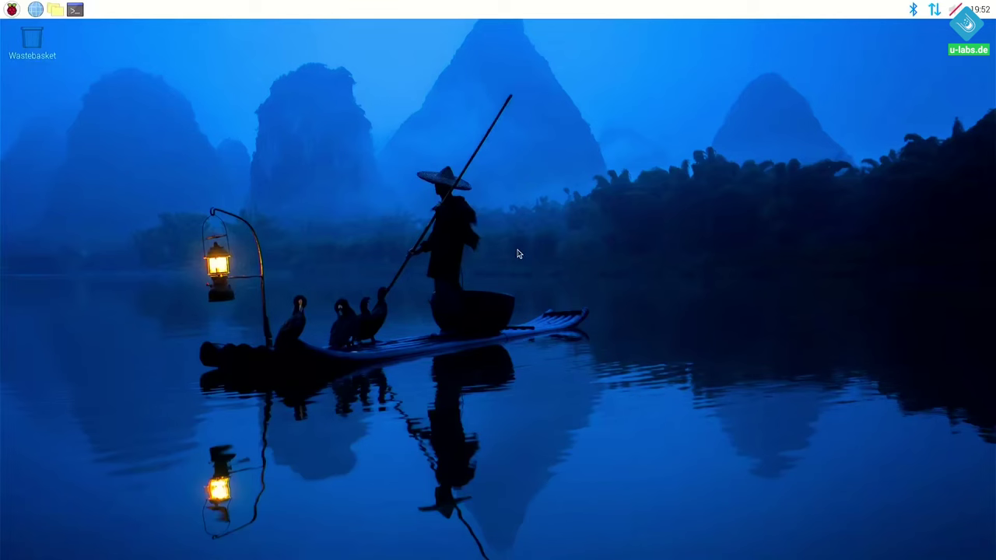
- Launch Firefox on the Raspberry Pi desktop and open the website u-labs.de
click(12, 9)
mouse_move(38, 53)
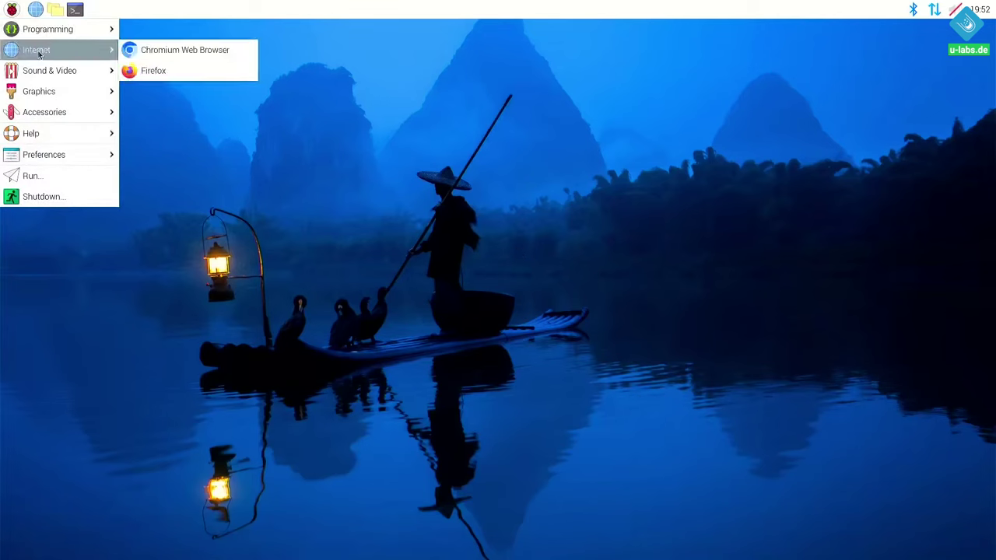
click(178, 69)
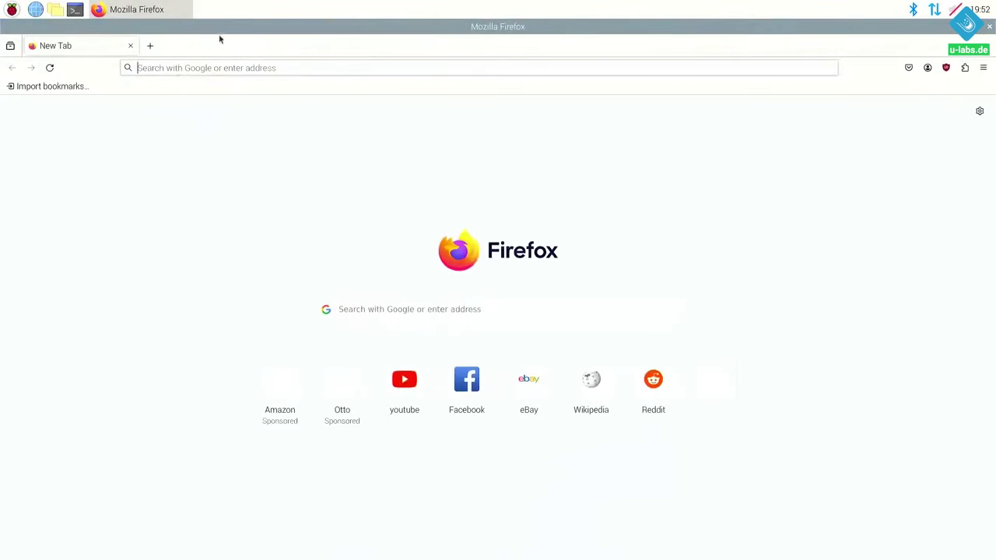
click(213, 67)
text(u-labs.de)
key(Return)
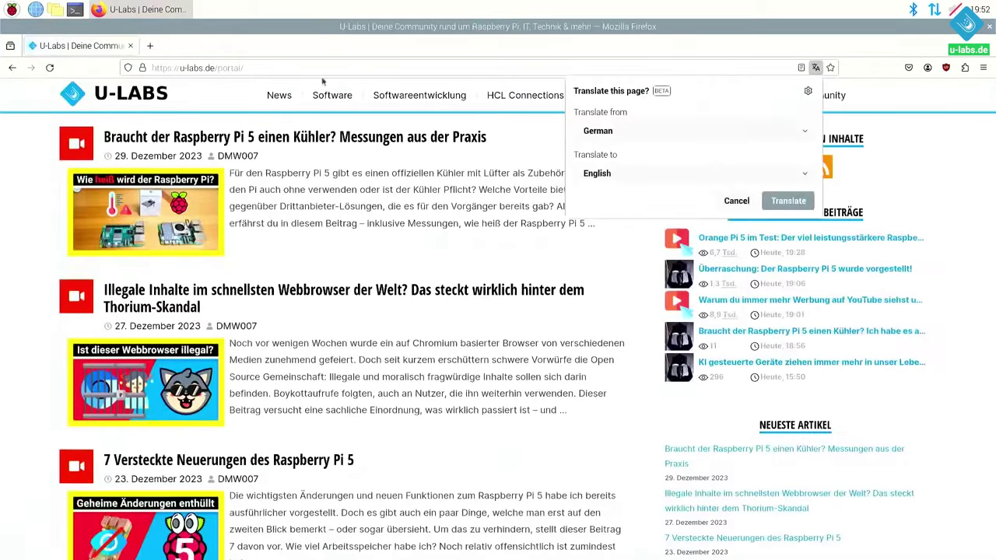
- Set Firefox to never translate German and dismiss the page translation offer
click(808, 91)
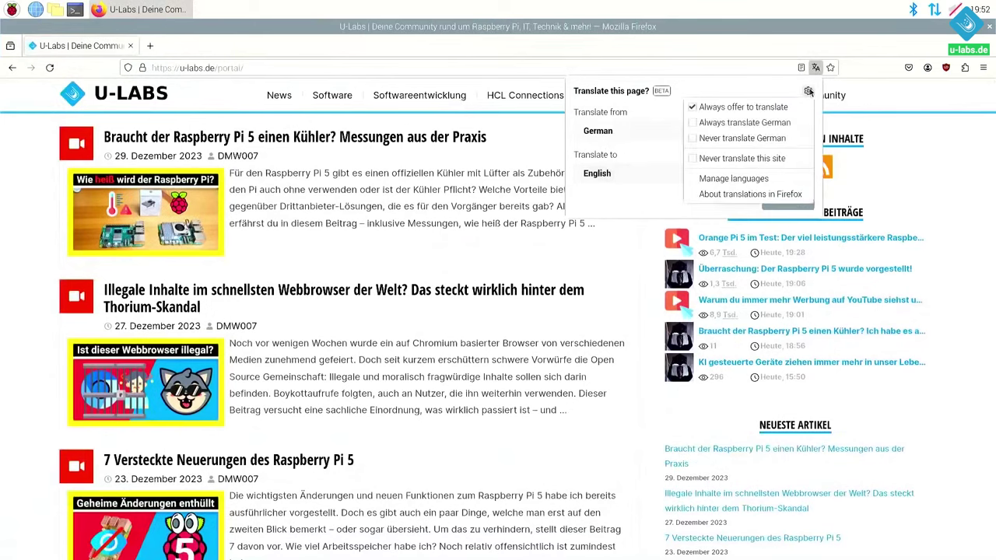
click(747, 146)
click(719, 199)
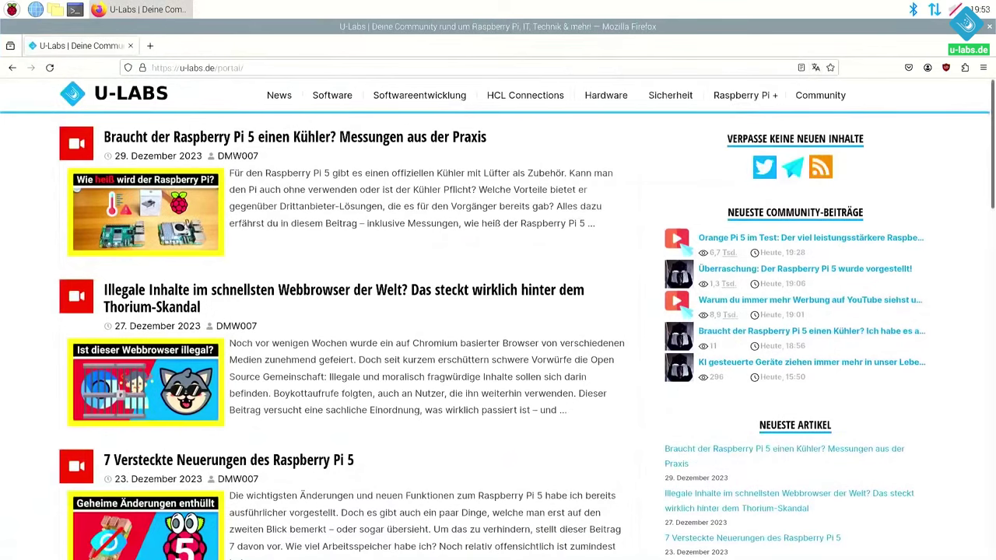
- Go to the second page of portal articles and open the one about ARM investing in Raspberry Pi
drag(992, 120, 991, 476)
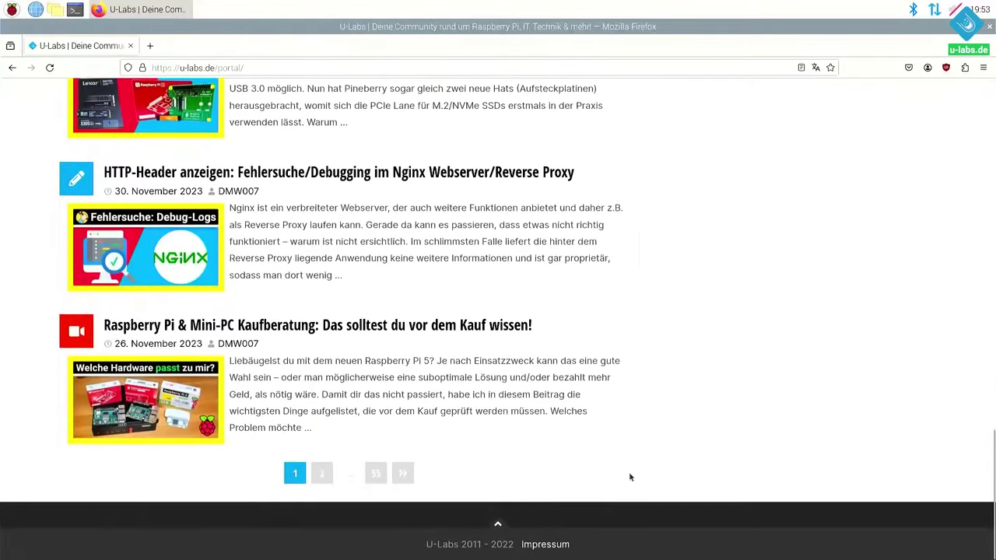
click(319, 480)
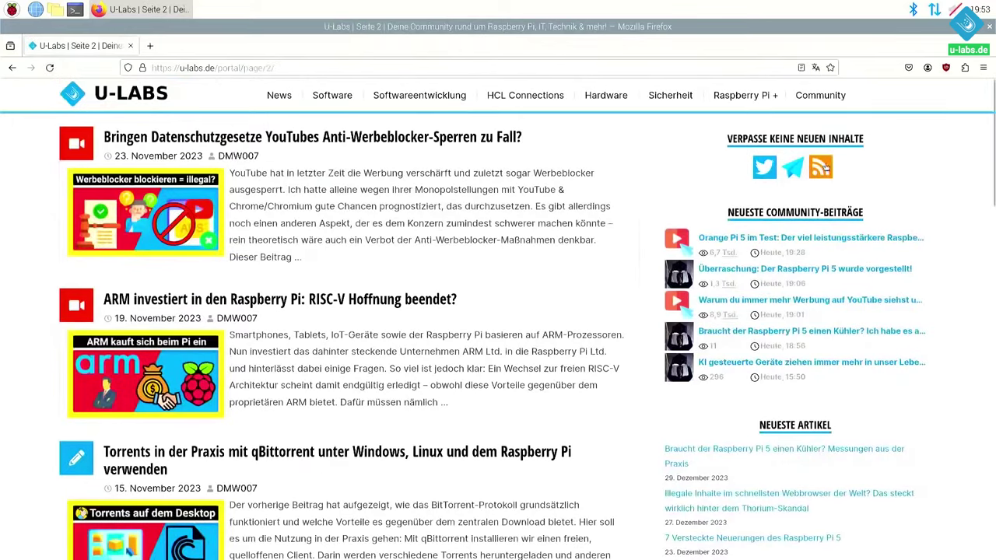
click(392, 296)
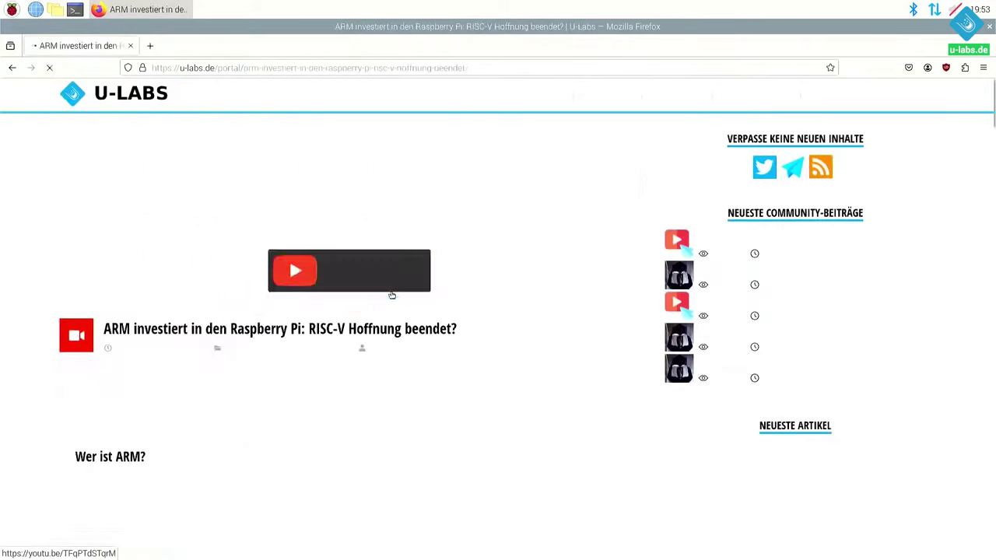
mouse_move(991, 102)
mouse_down()
mouse_move(992, 400)
mouse_move(986, 89)
mouse_up()
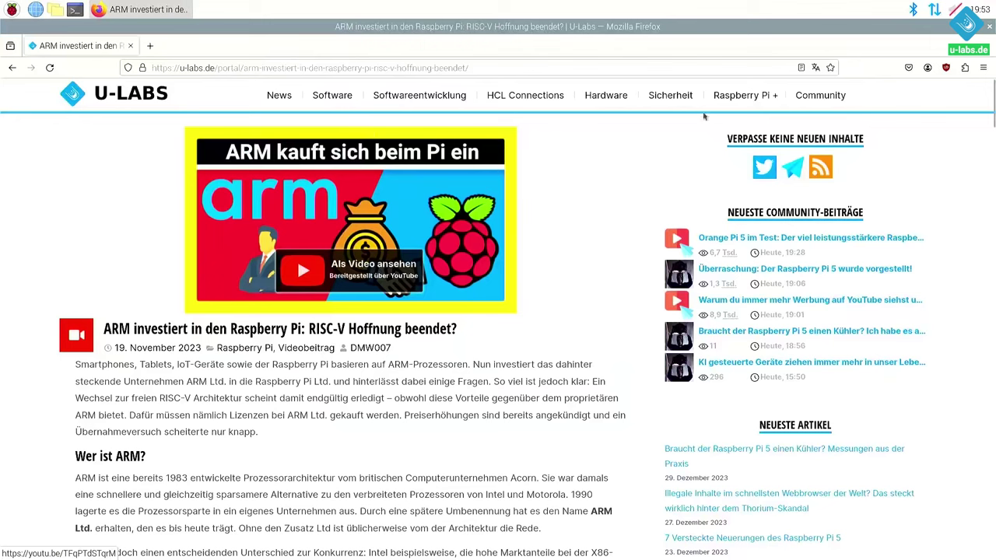
- Visit the site's Community forum and open the newest post about the Orange Pi 5 test
click(832, 98)
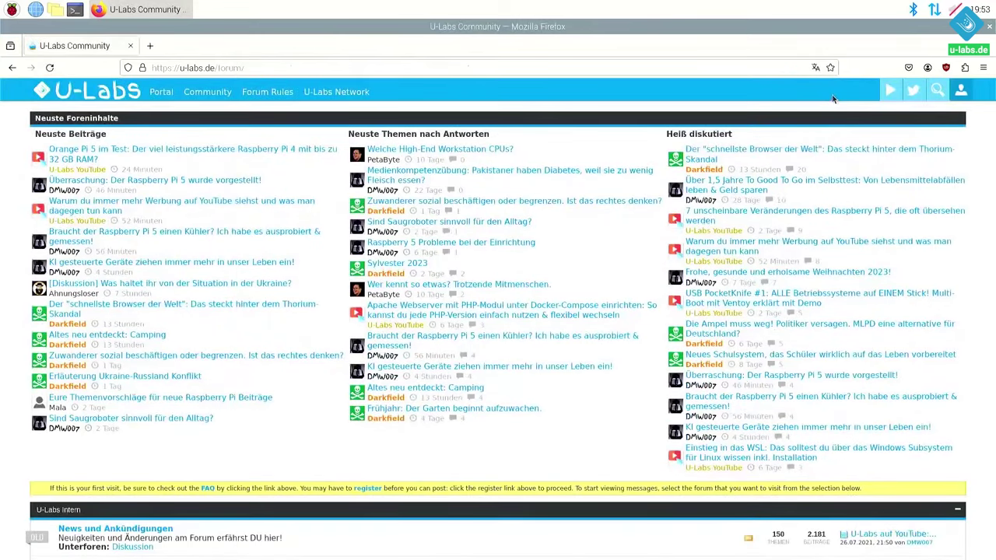
click(199, 153)
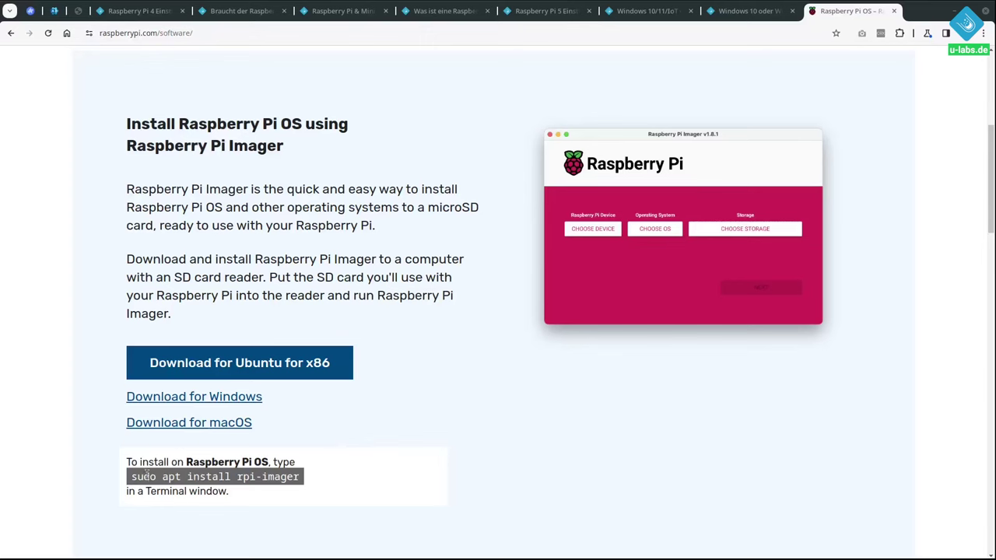
- Download Raspberry Pi Imager for Windows, run imager_1.8.5.exe and allow it to make changes to the device
drag(145, 476, 292, 476)
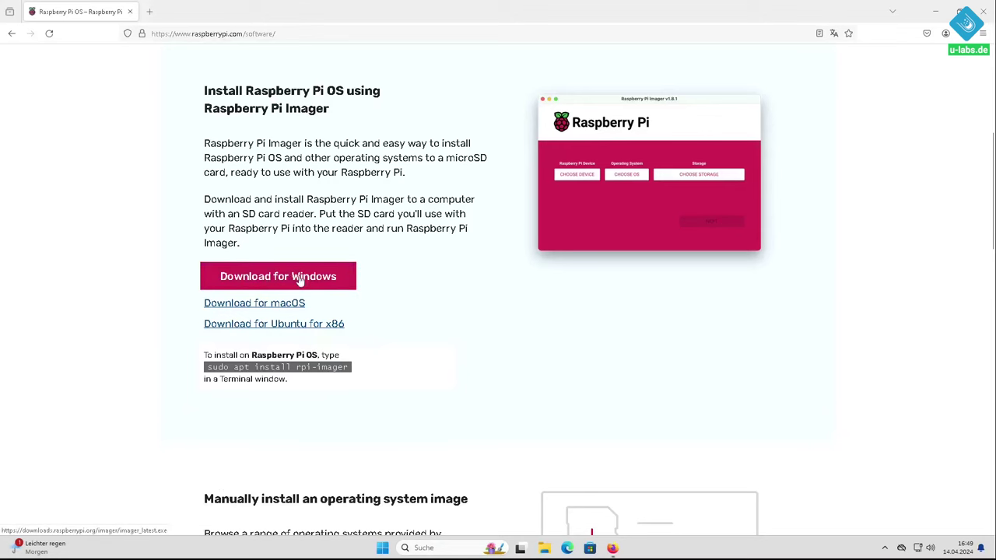
click(295, 278)
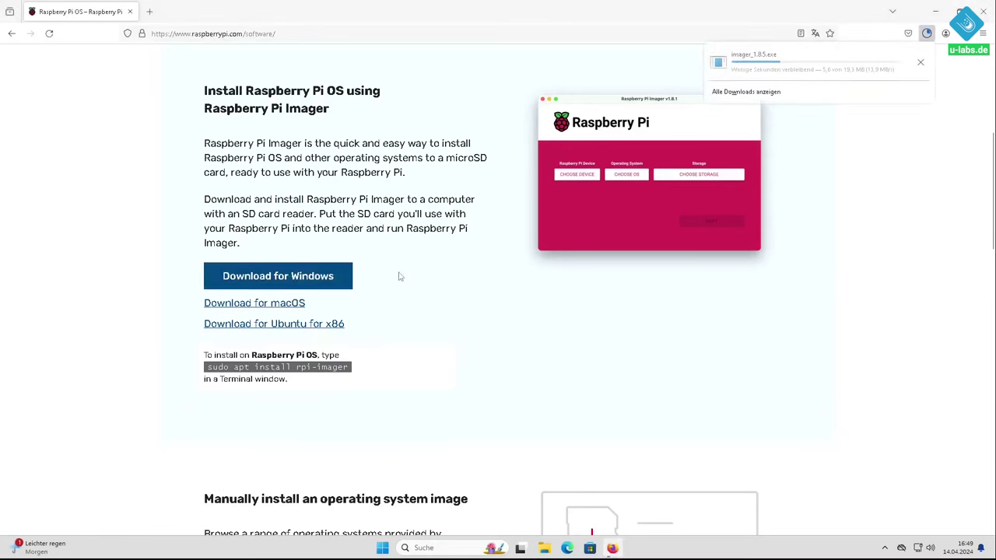
click(796, 60)
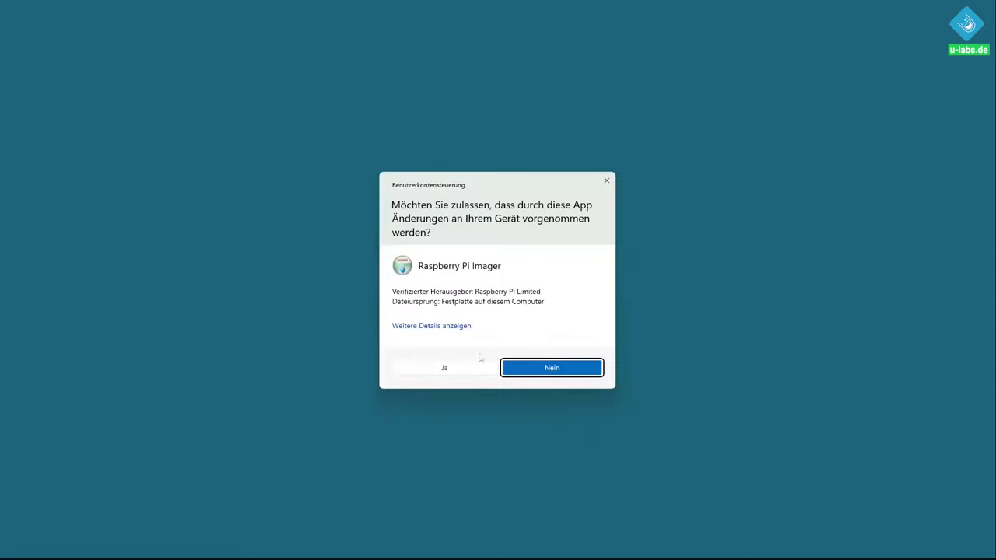
click(472, 371)
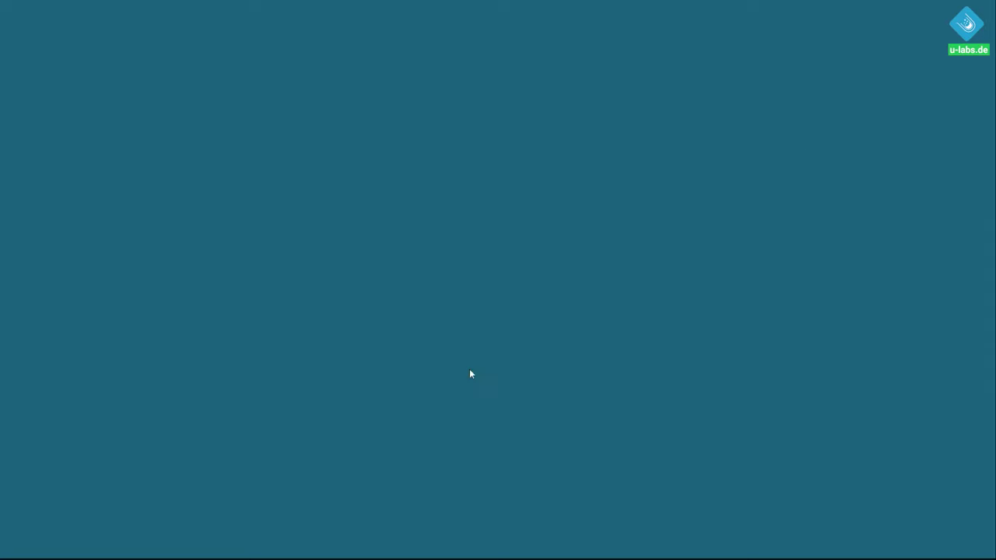
click(945, 11)
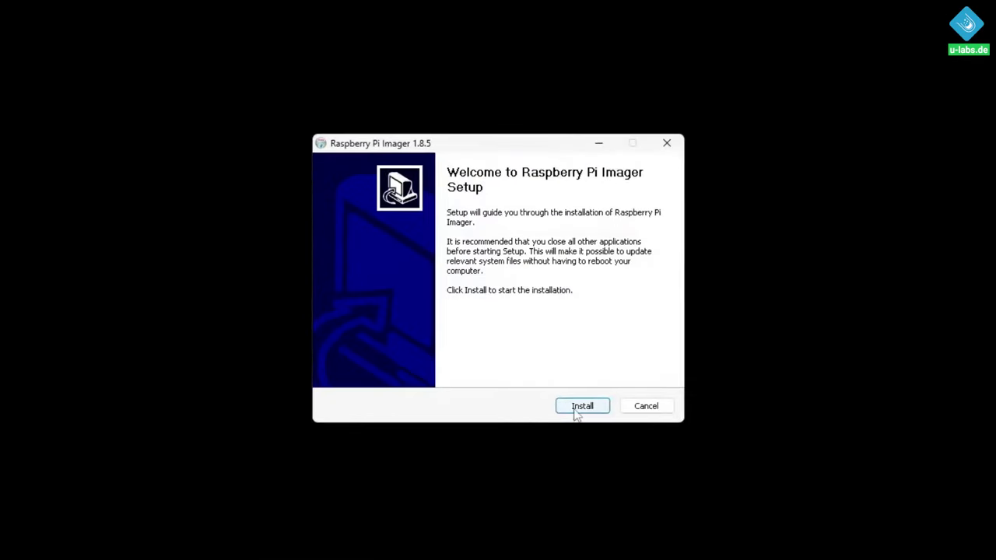
- Install Raspberry Pi Imager 1.8.5 and finish the setup with the option to run it enabled
click(576, 413)
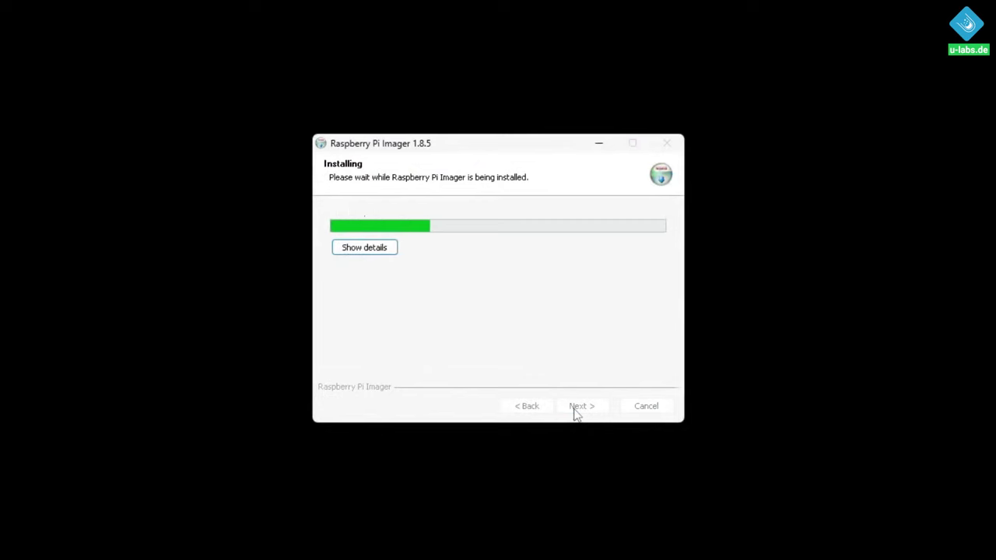
click(581, 406)
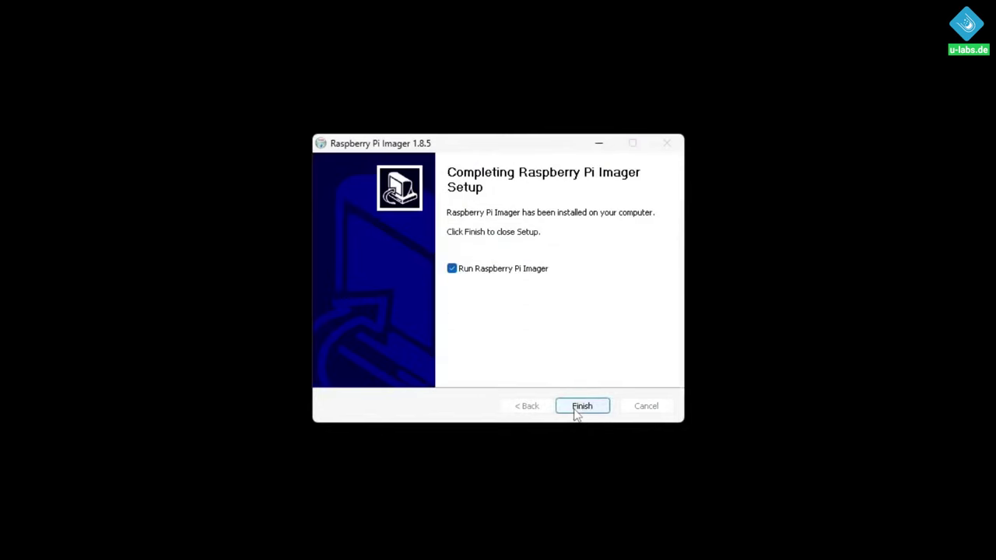
click(580, 408)
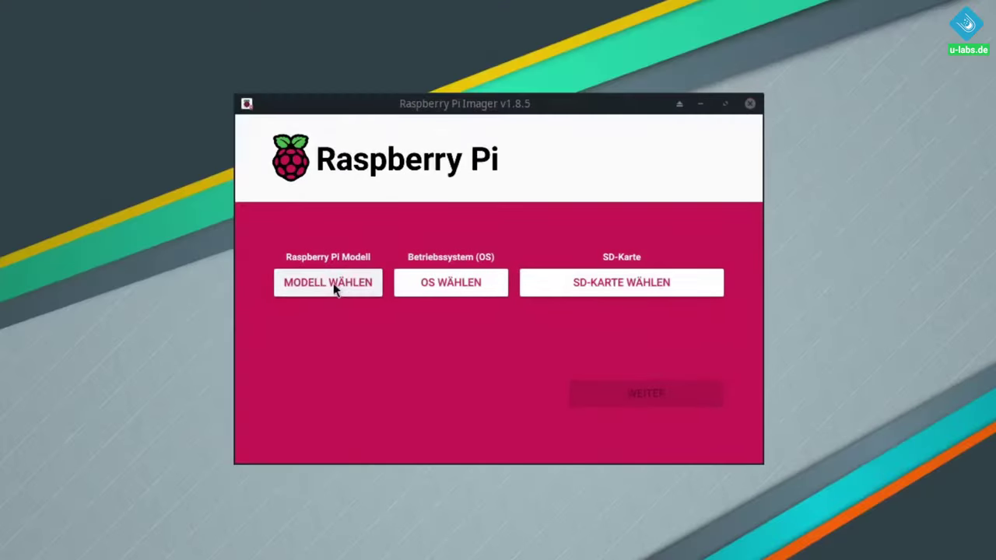
- Select Raspberry Pi 5 as the model and open the operating system selection
click(335, 286)
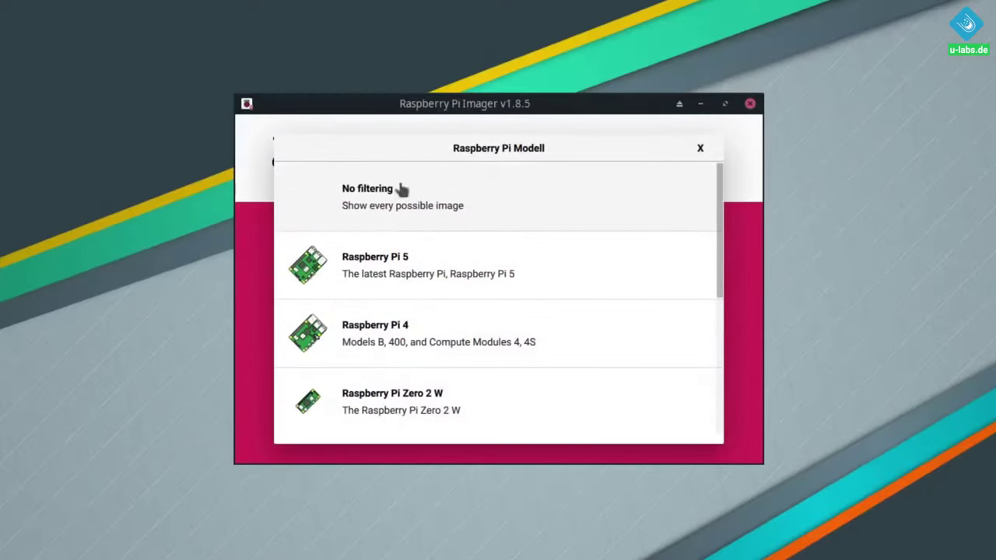
click(440, 274)
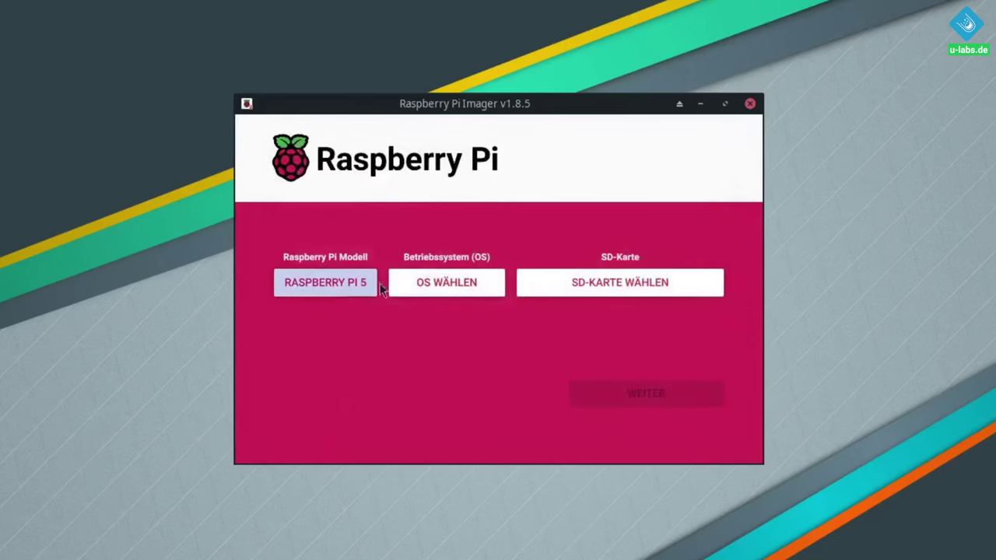
click(447, 284)
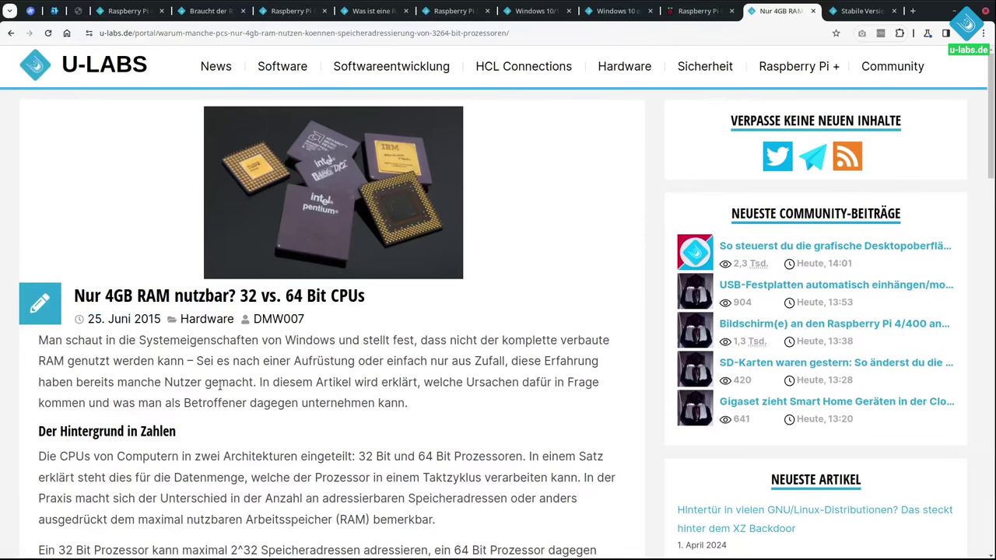
- Switch to the browser article on the stable 64-bit Raspberry Pi OS and read about 32 versus 64 bit
key(ctrl+Tab)
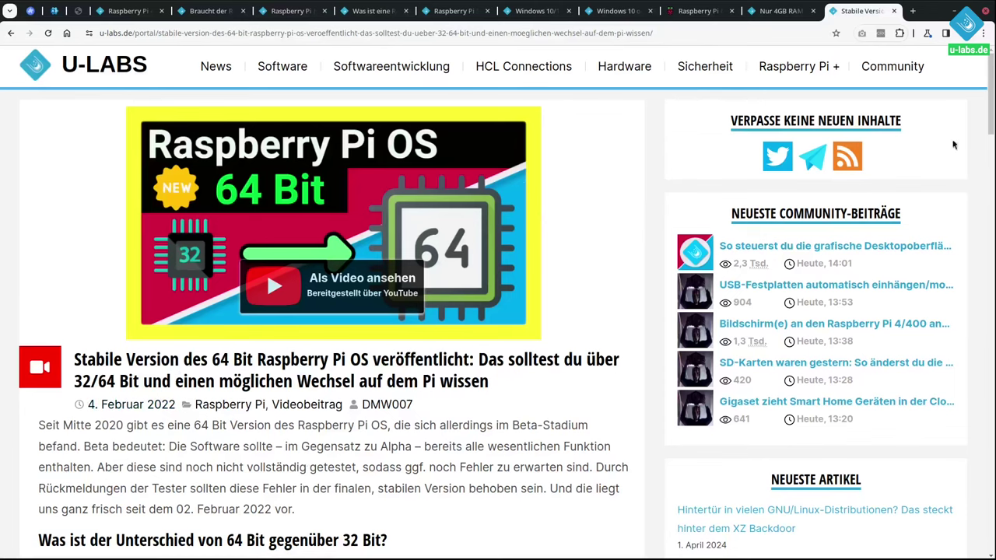
drag(992, 89, 992, 210)
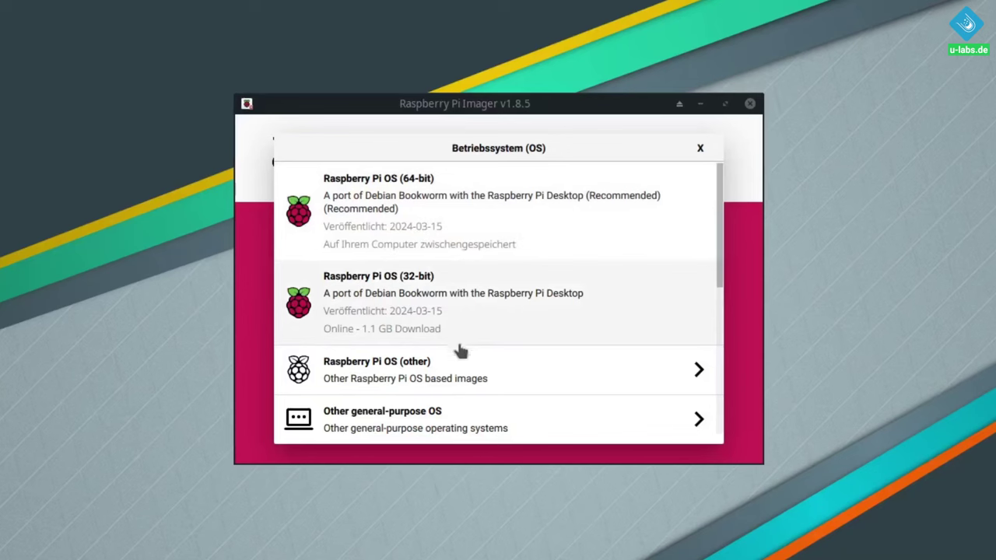
- Examine the Lite and Full variants under "Raspberry Pi OS (other)" and return to the main operating system list
click(463, 378)
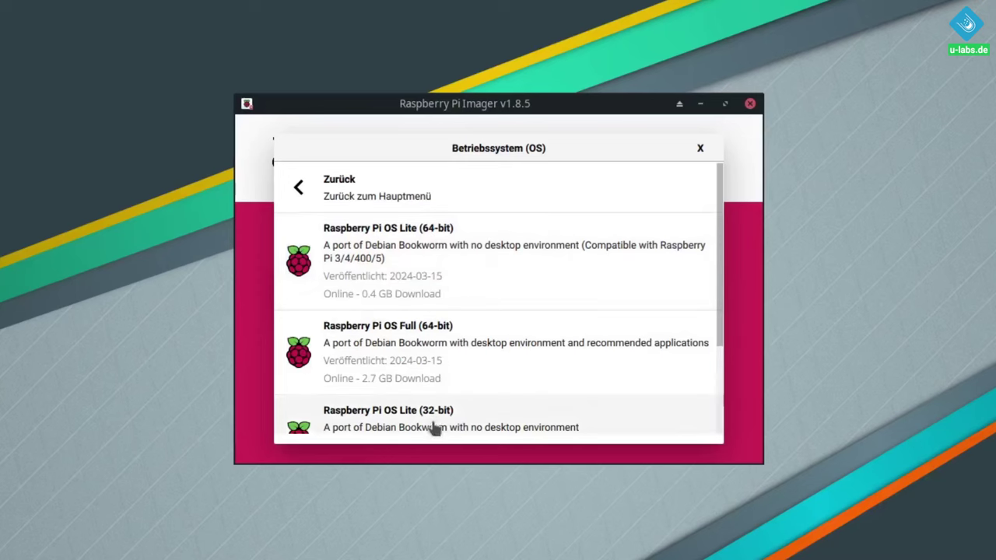
scroll(436, 428, down, 2)
scroll(443, 356, up, 2)
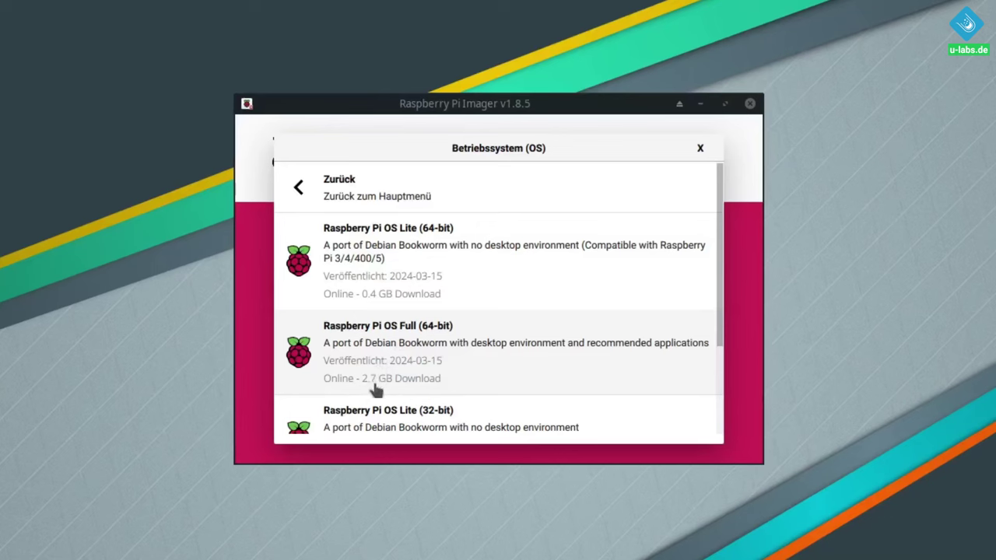
click(300, 193)
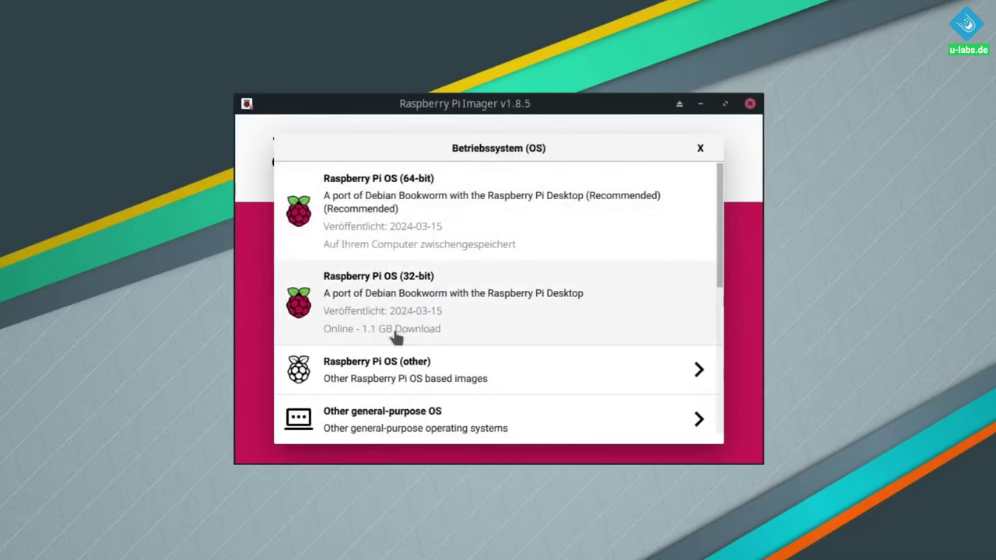
click(406, 359)
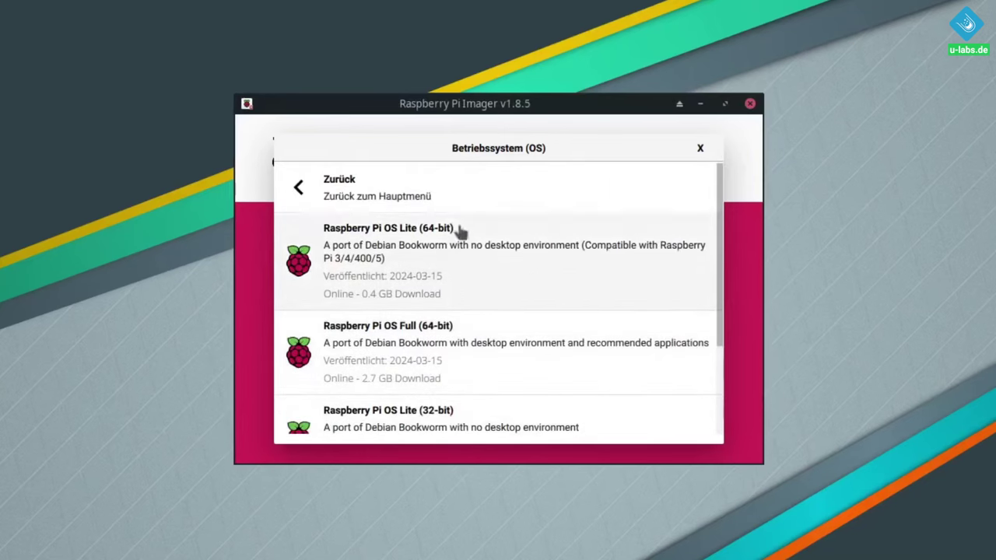
click(308, 195)
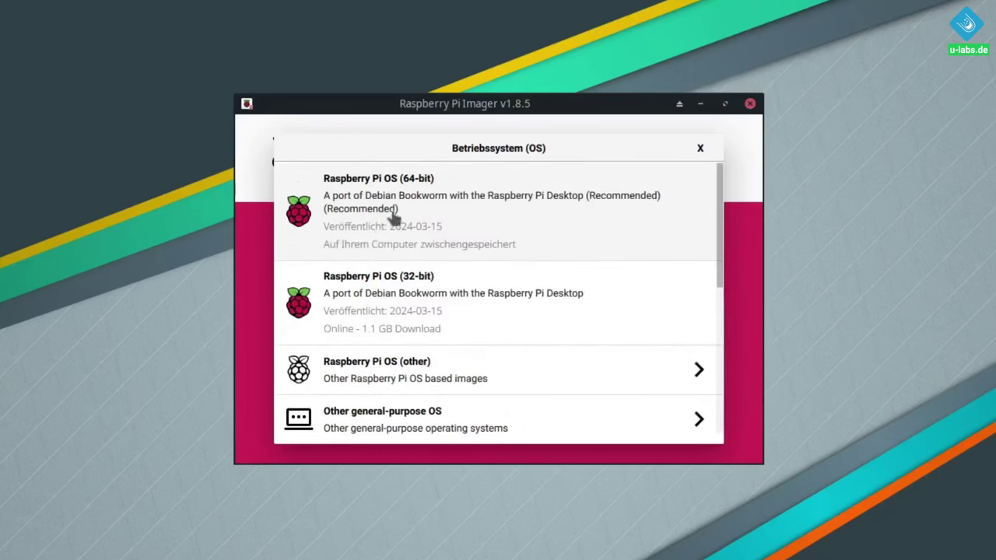